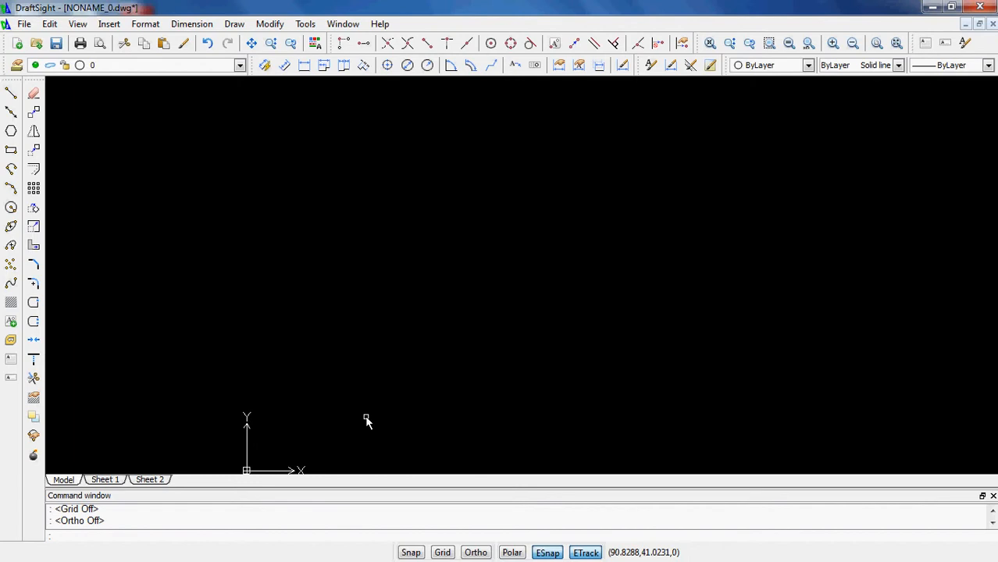
Step: Draw two connected line segments forming a V, from about (-17, 190) to about (147, 176)
type("line")
key("Return")
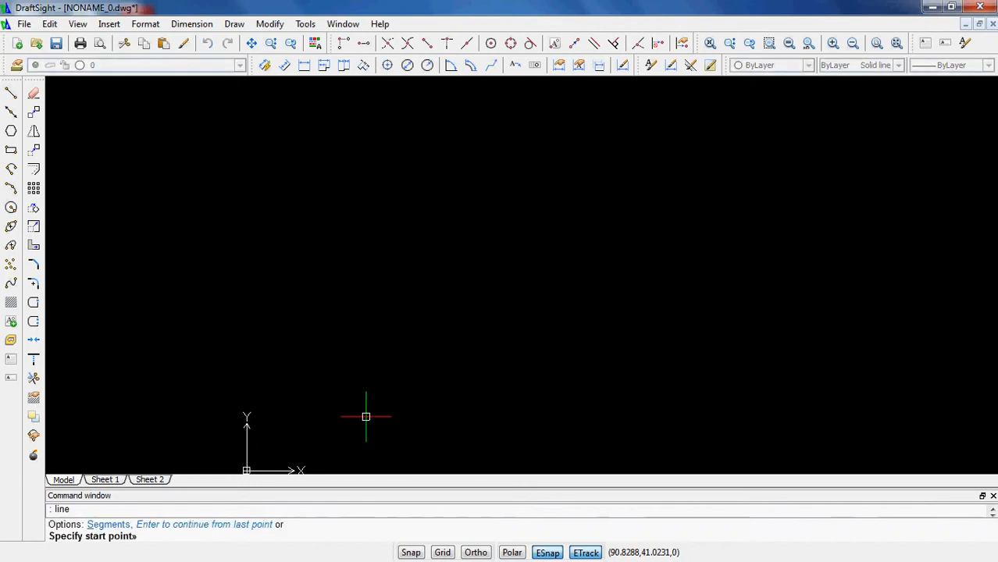
left_click(224, 220)
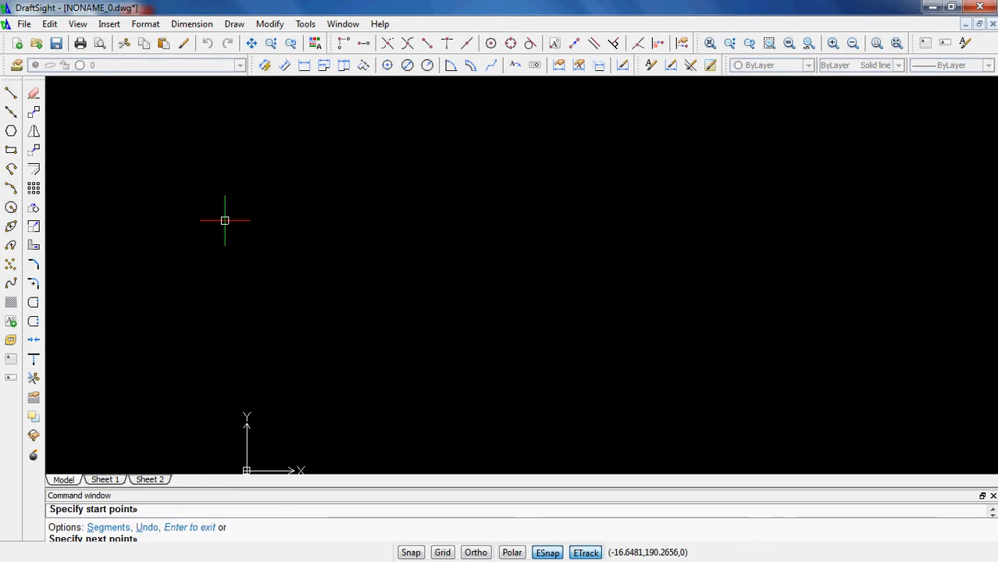
left_click(356, 334)
left_click(439, 239)
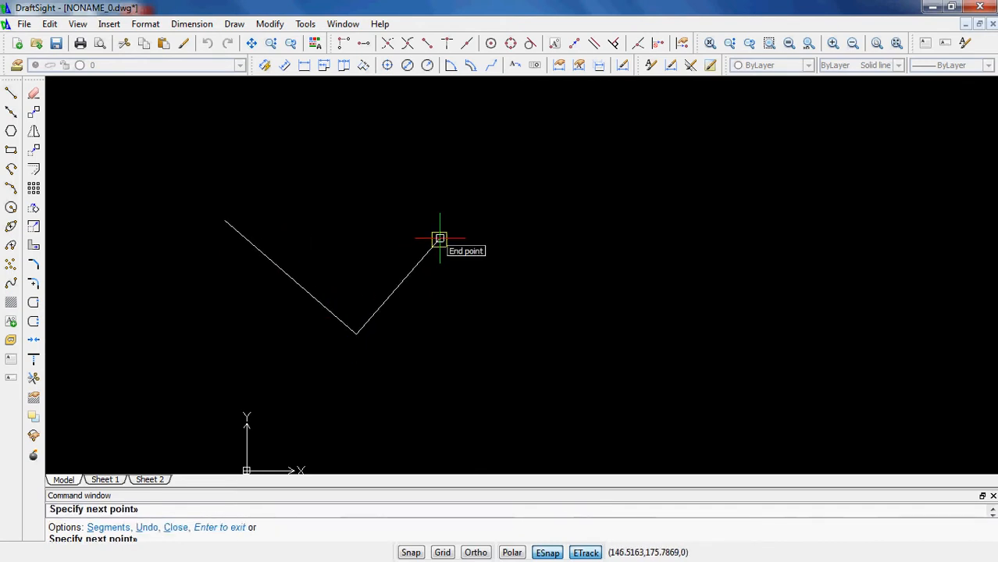
key("Return")
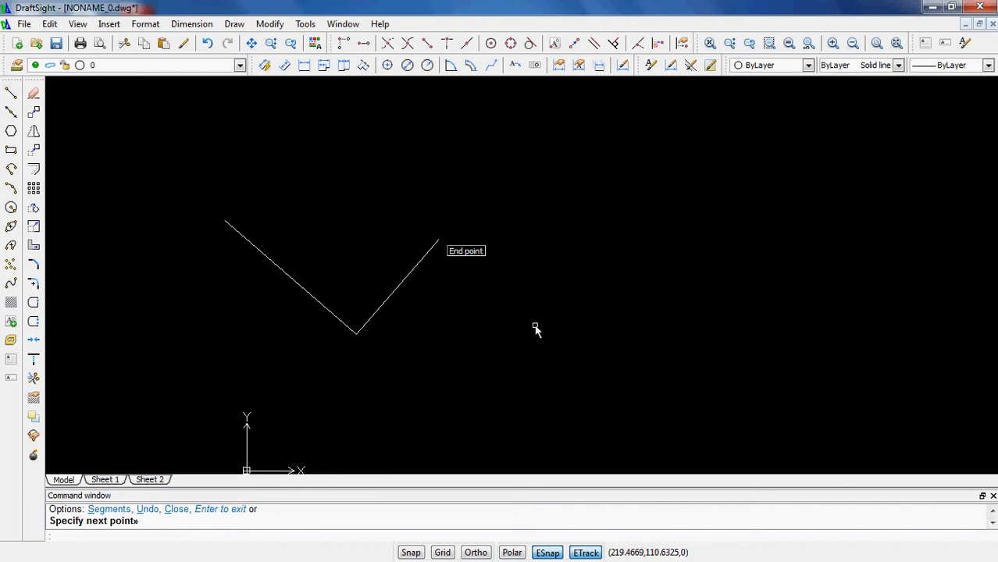
key("Escape")
key("Escape")
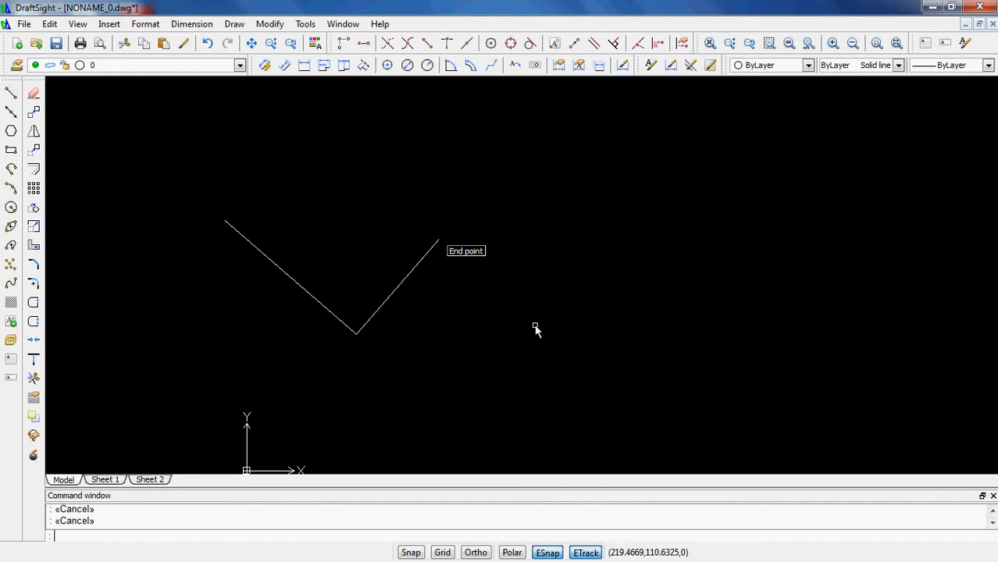
type("line")
key("Return")
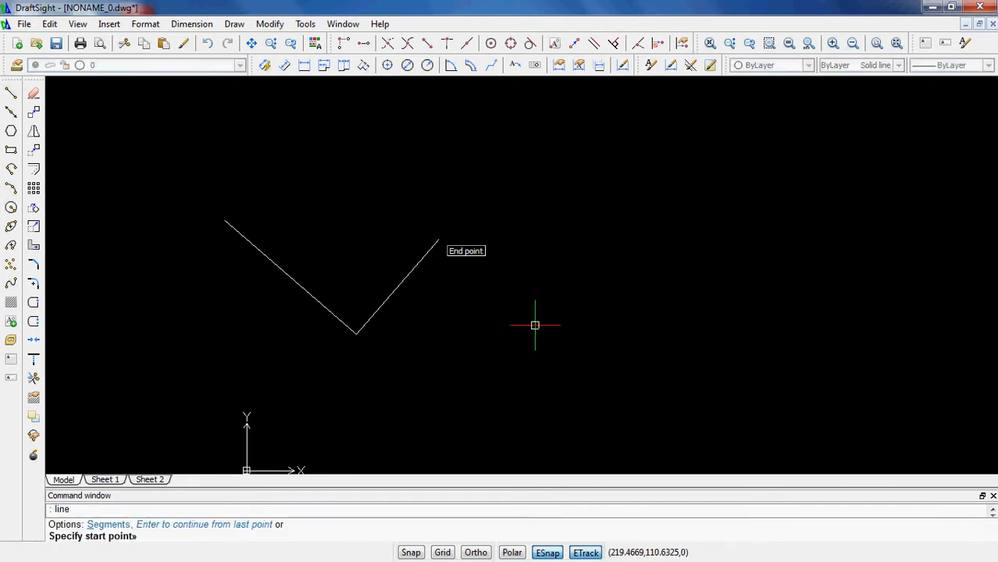
key("Escape")
key("Escape")
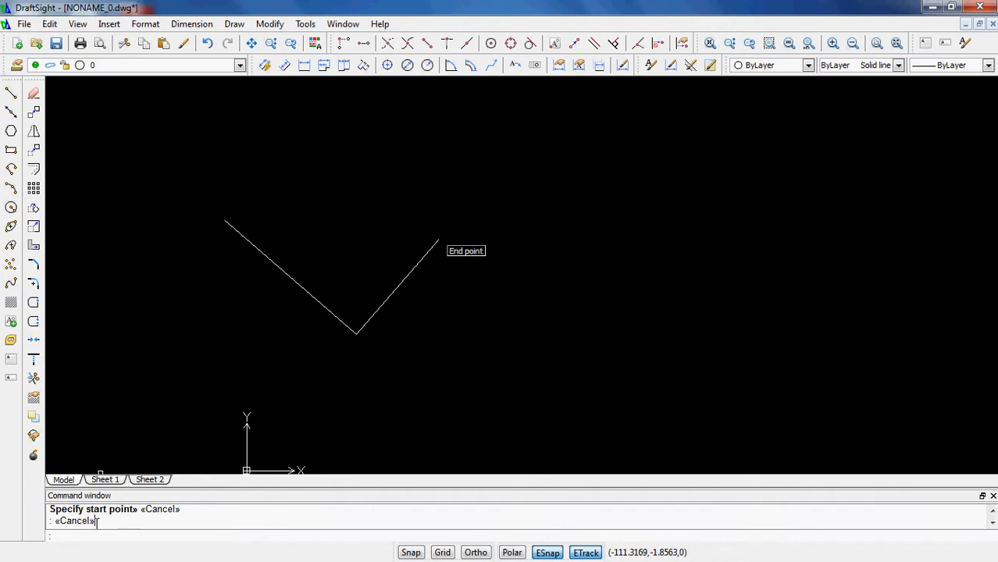
left_click_drag(95, 520, 49, 521)
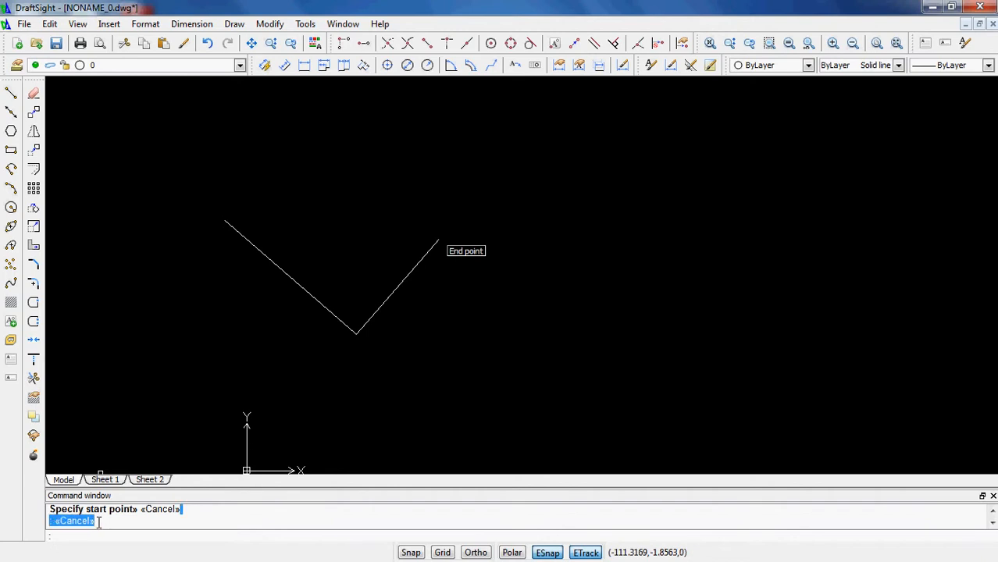
key("Escape")
Step: Delete both line segments of the V shape from the drawing
left_click(414, 364)
left_click(308, 273)
key("Delete")
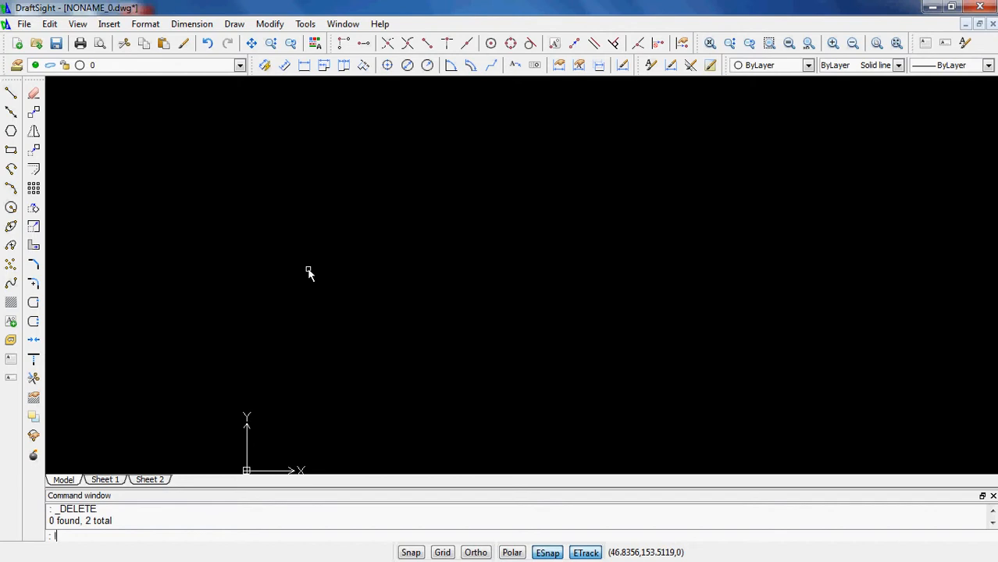
Step: Draw a single slanted line from about (-26, 186) to about (163, 230)
type("l")
key("Return")
left_click(212, 227)
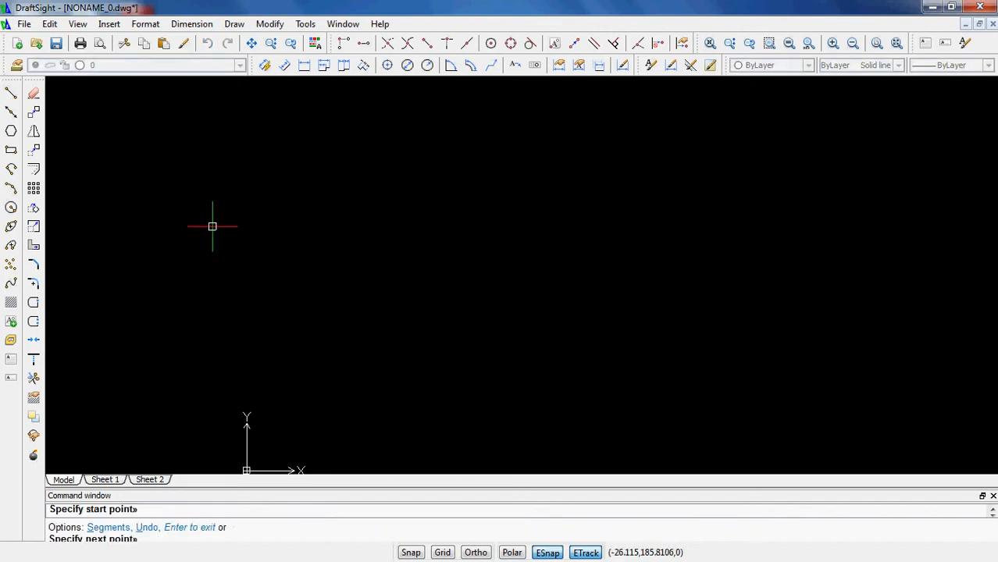
left_click(460, 170)
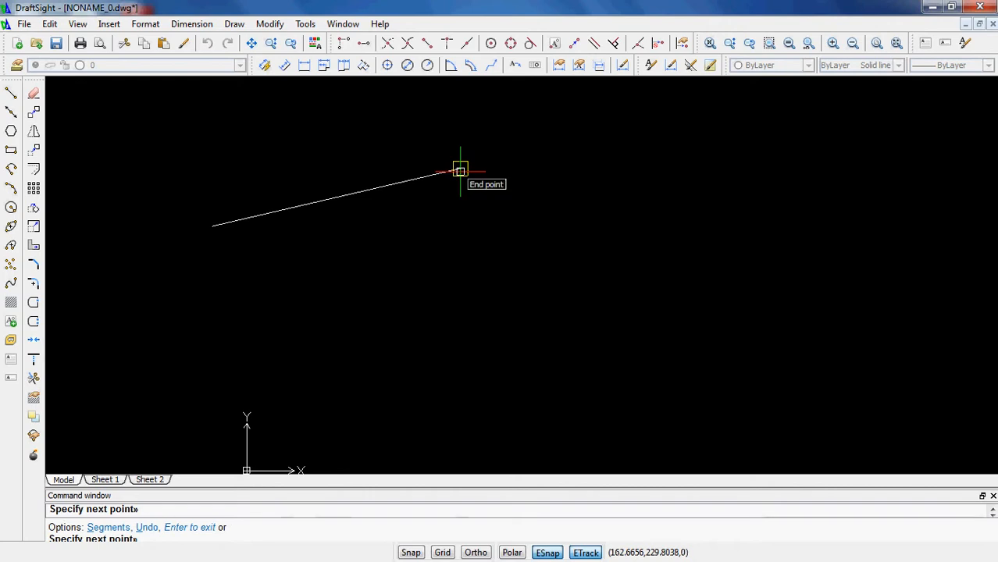
key("Escape")
key("Escape")
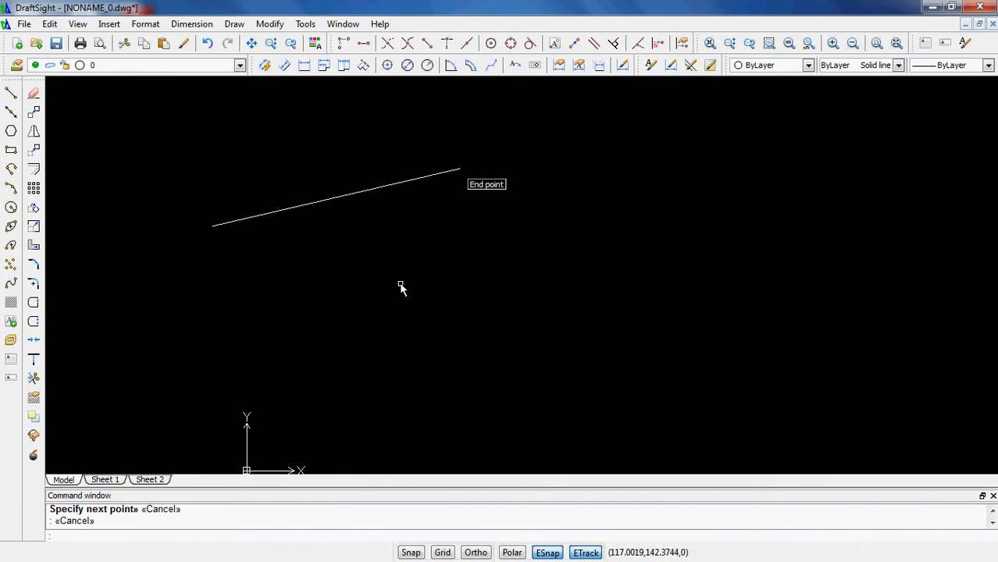
type("m")
key("Return")
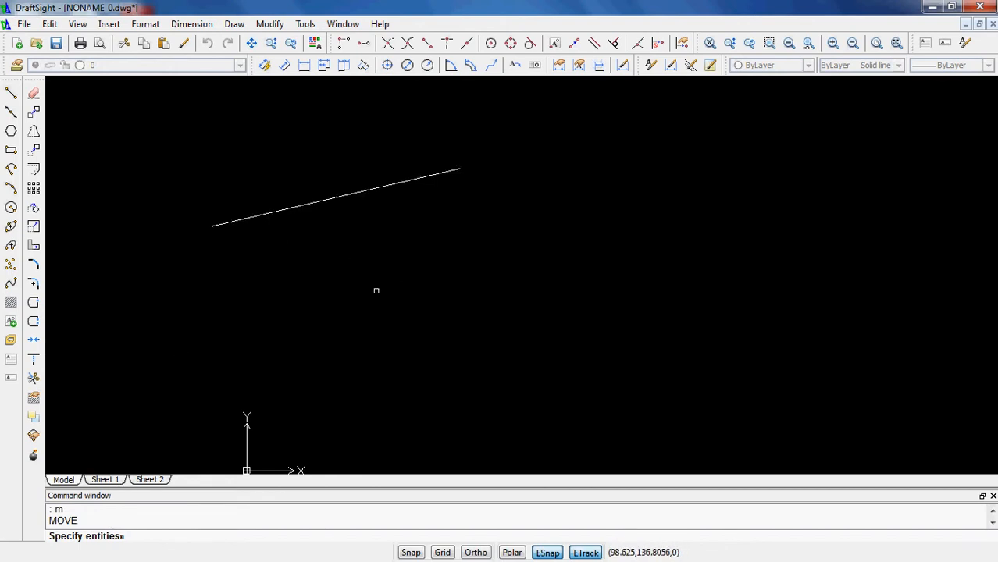
key("Escape")
key("Escape")
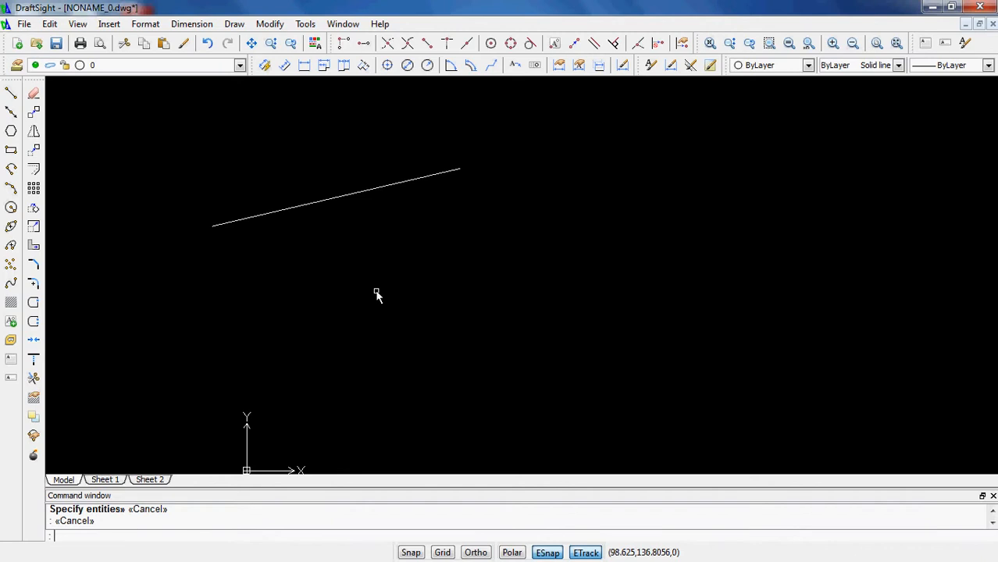
Step: Draw a circle centred on the upper endpoint of the slanted line, with its radius picked freehand so it crosses the line
type("c")
key("Return")
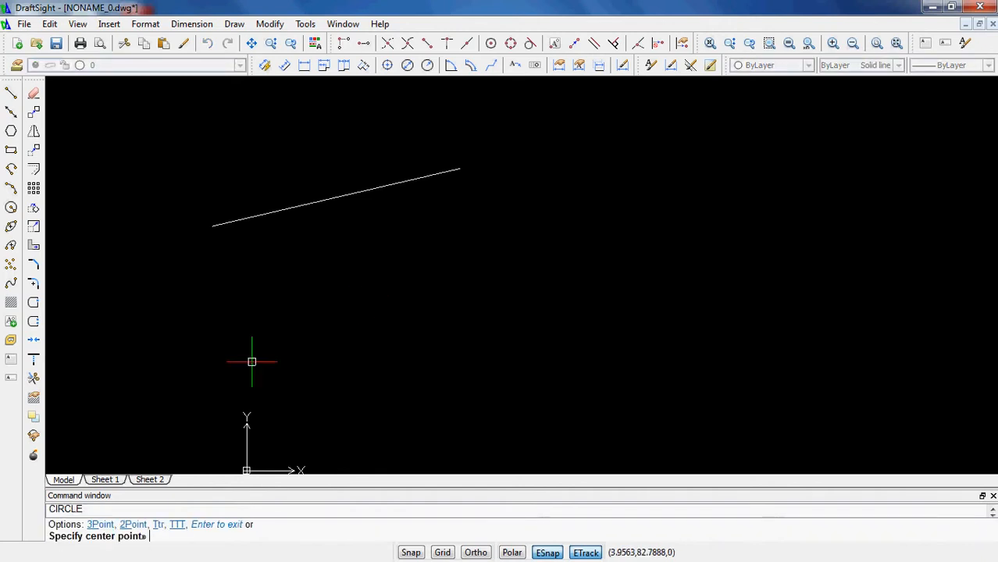
left_click(460, 169)
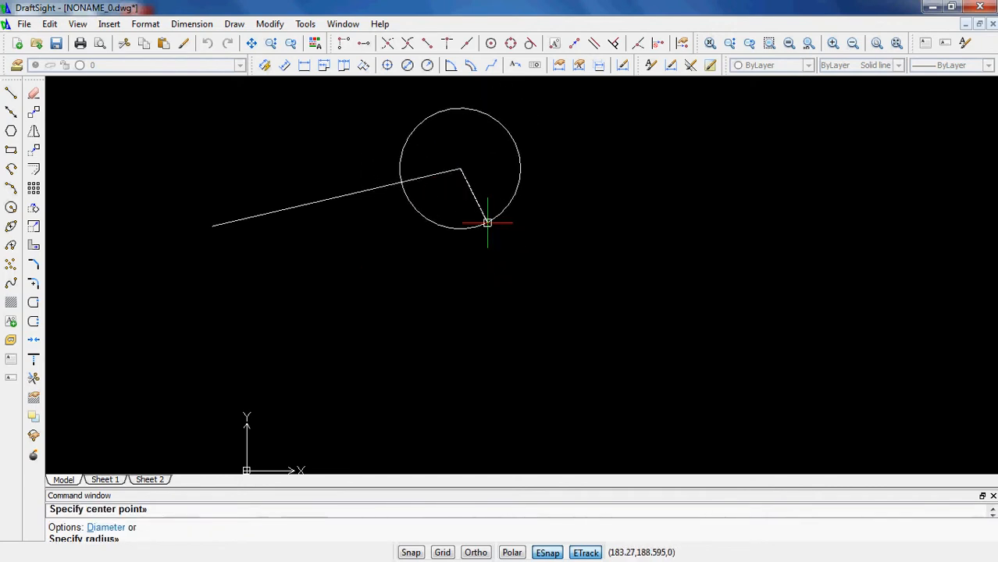
left_click(491, 228)
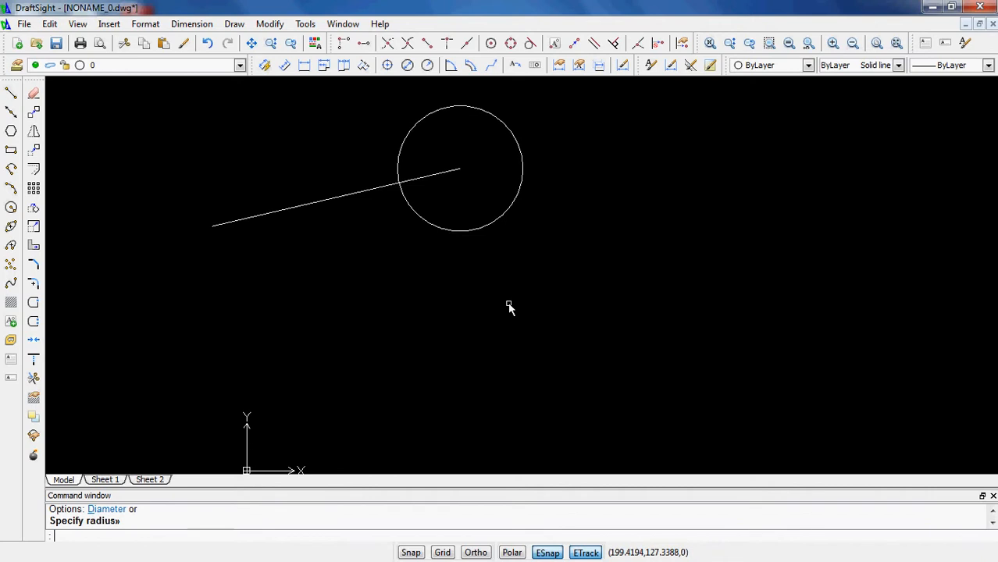
Step: Rebuild the drawing display with the REBUILD command
key("Escape")
key("Escape")
type("re")
key("Return")
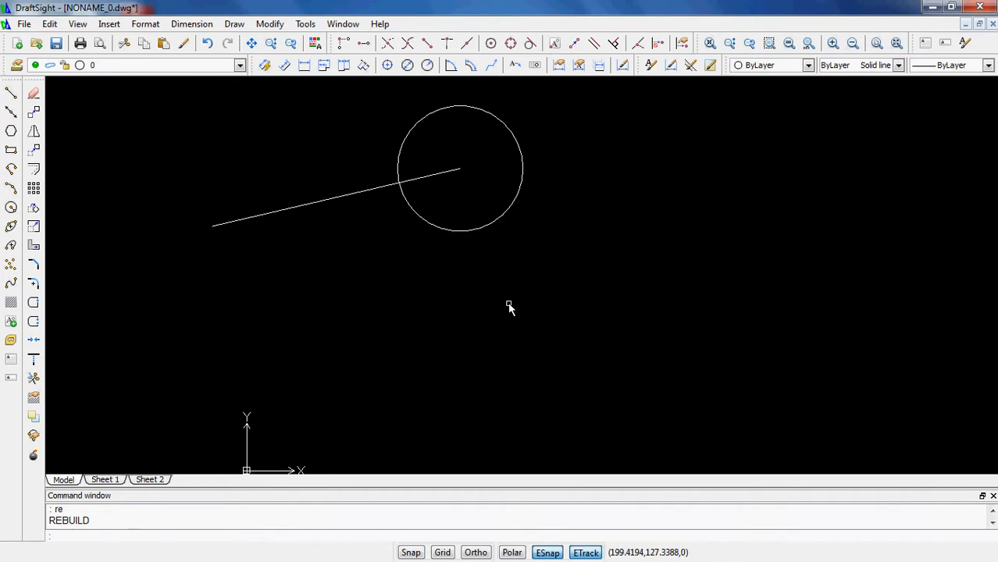
Step: Examine the line and circle at several zoom levels, including with the whole drawing fitted to the view
scroll(640, 251, "down", 1)
scroll(606, 263, "down", 4)
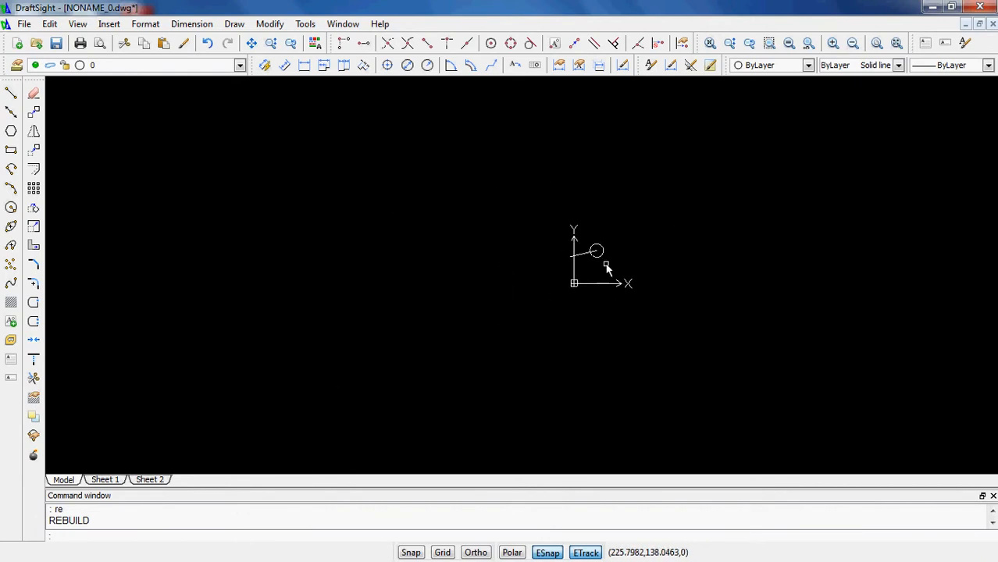
scroll(606, 267, "up", 2)
scroll(607, 269, "down", 2)
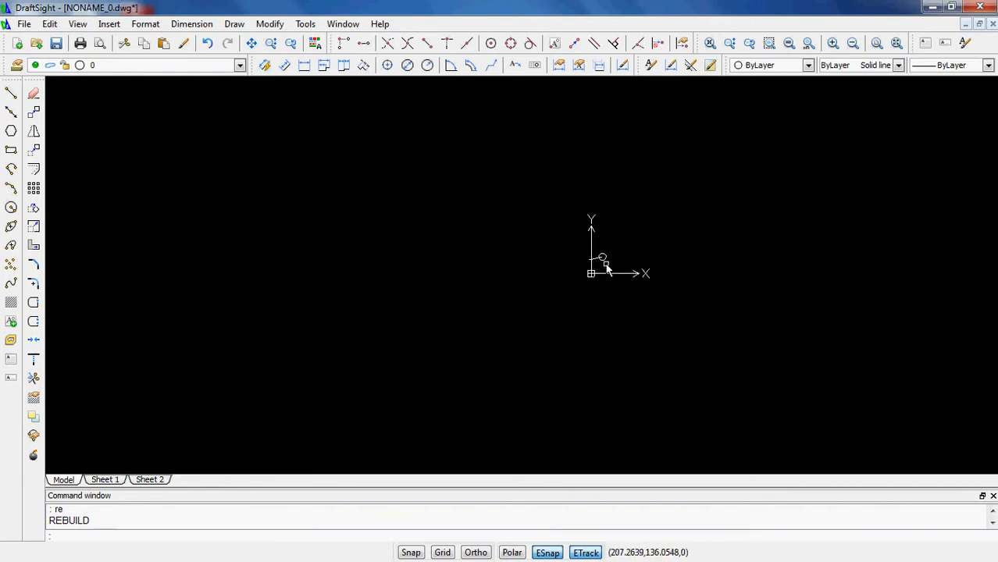
scroll(606, 267, "up", 2)
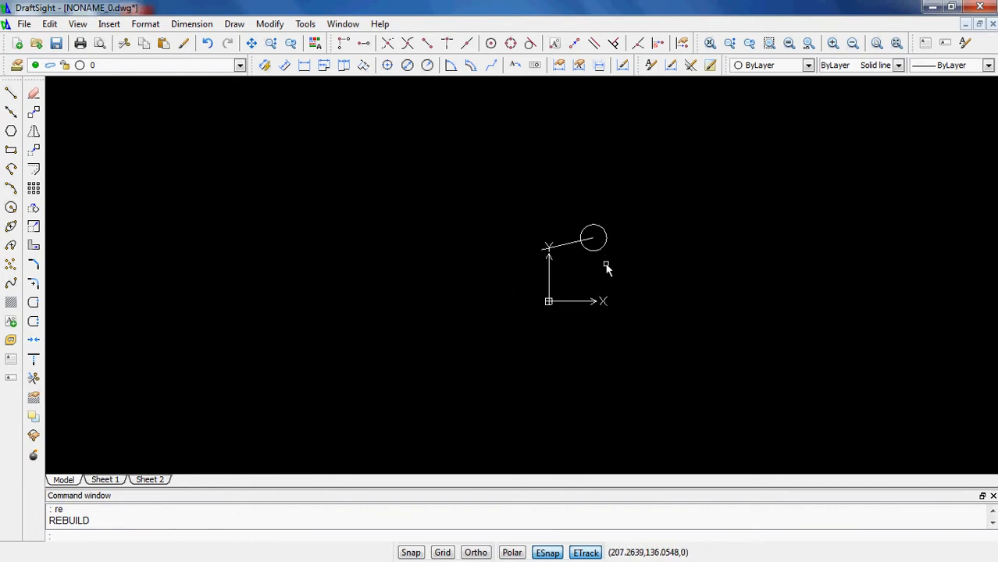
middle_click(606, 265)
middle_click(606, 265)
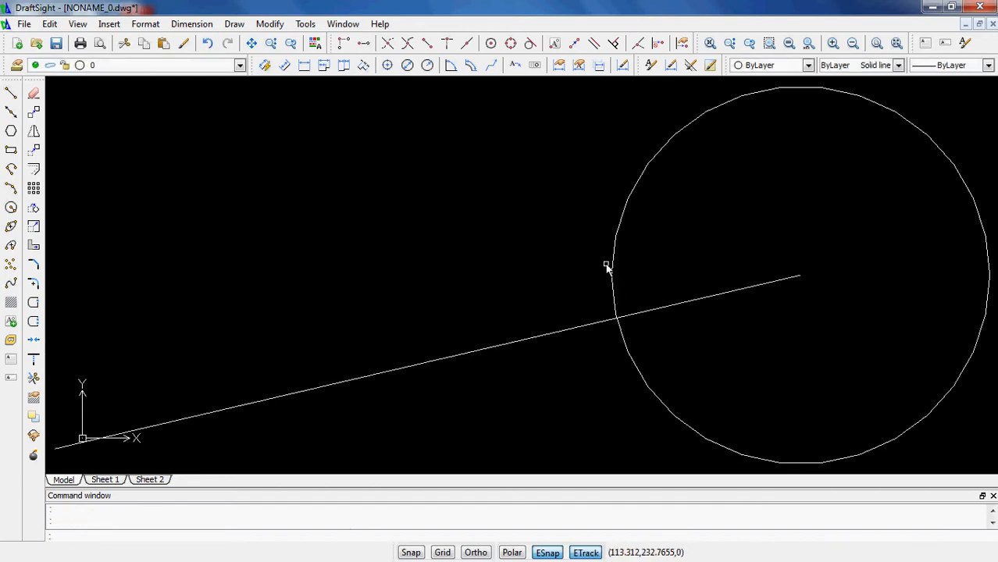
scroll(606, 267, "down", 6)
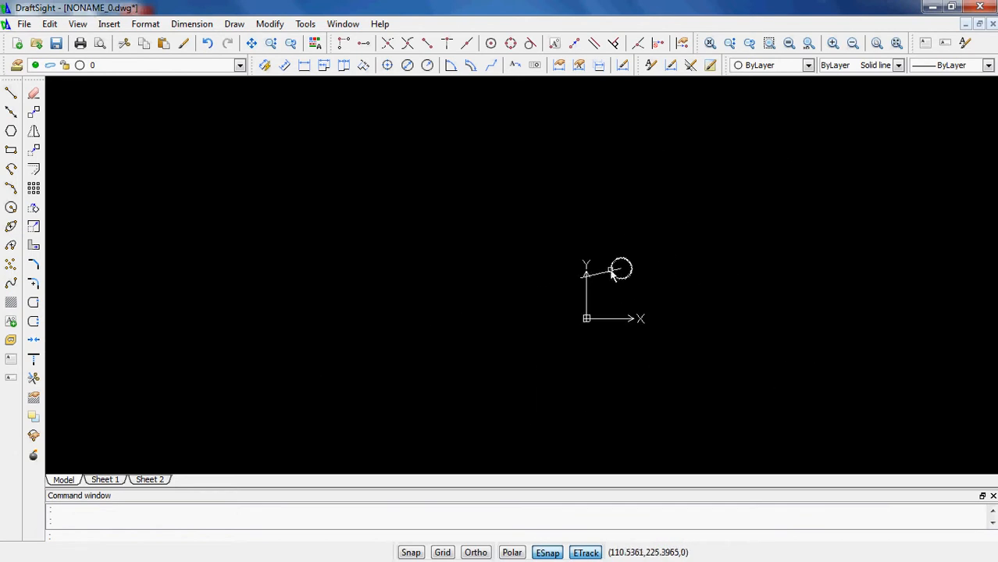
scroll(614, 281, "up", 2)
scroll(614, 281, "down", 1)
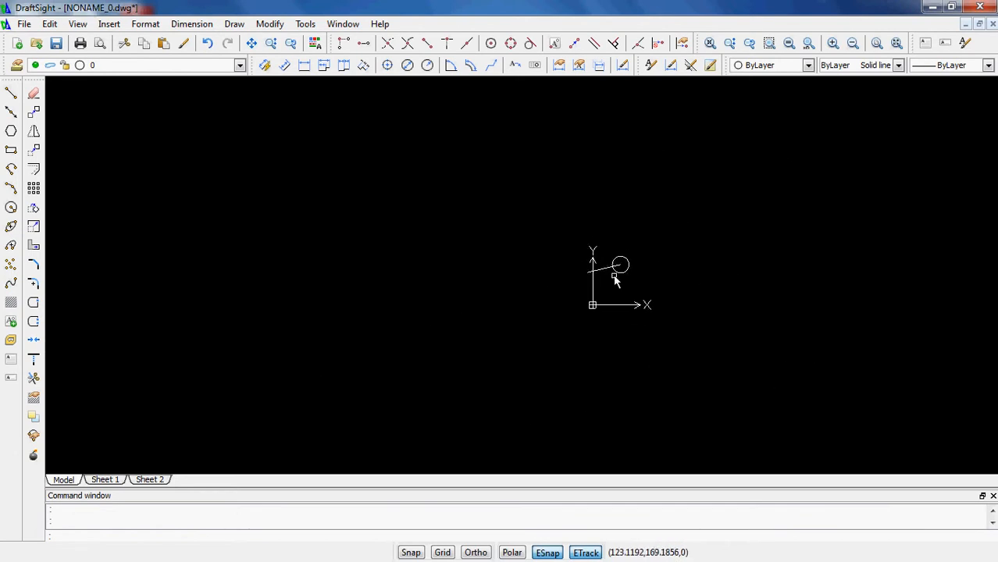
scroll(615, 281, "up", 5)
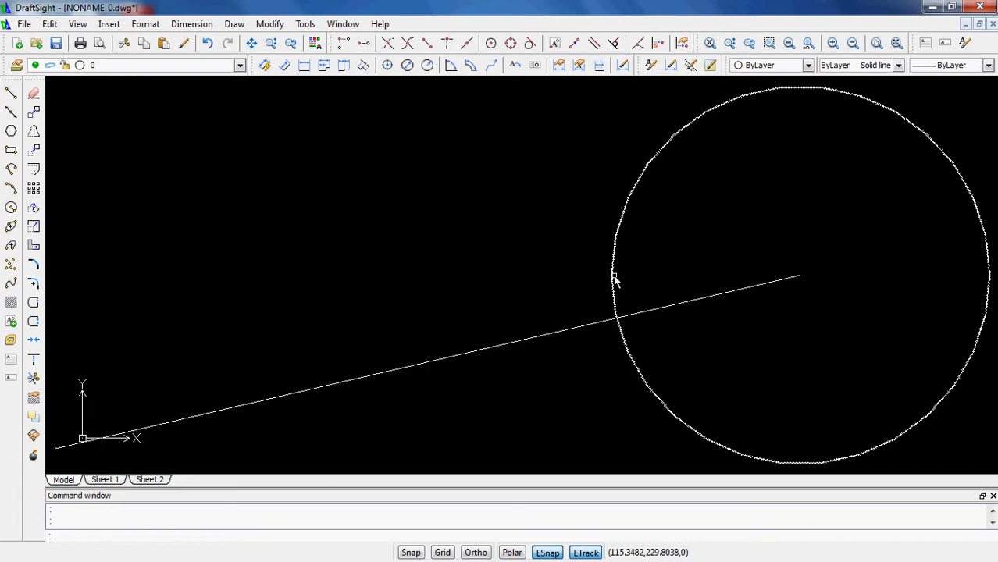
Step: Delete the slanted line and keep only the circle
key("Escape")
key("Escape")
left_click(536, 414)
left_click(444, 281)
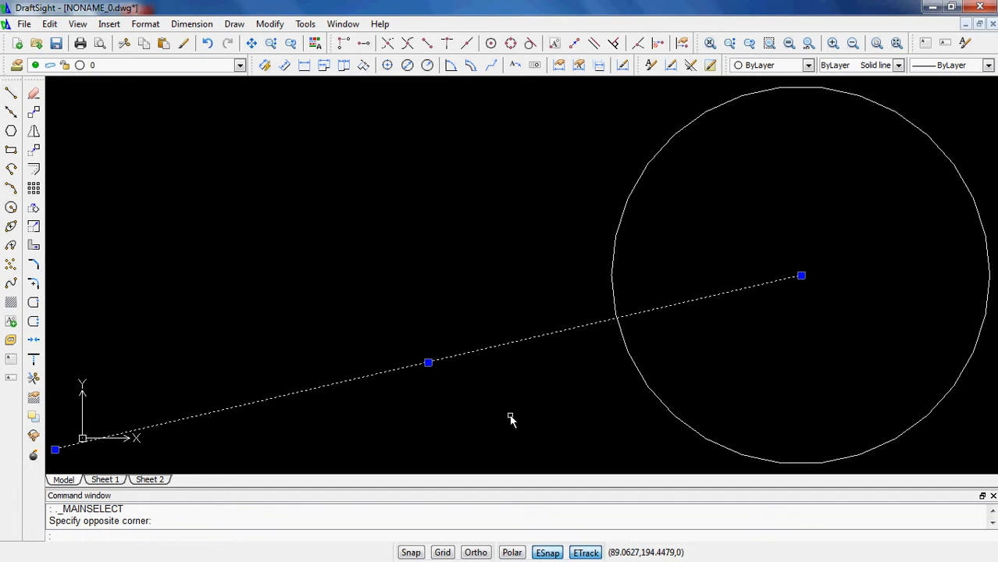
key("Delete")
scroll(507, 414, "down", 2)
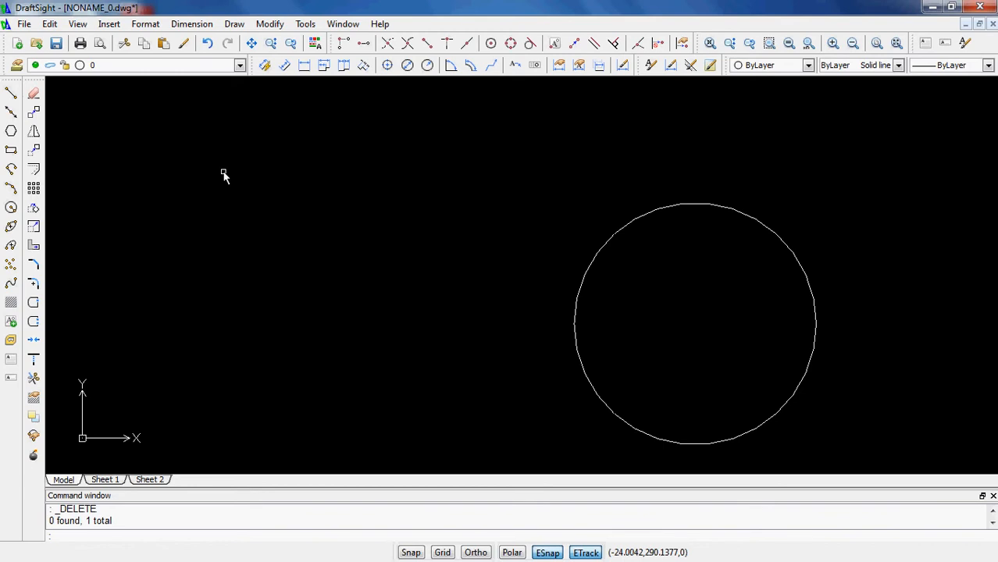
Step: Check the pointer control categories in the drafting options and close the dialog without changing anything
key("Escape")
key("Escape")
type("ds")
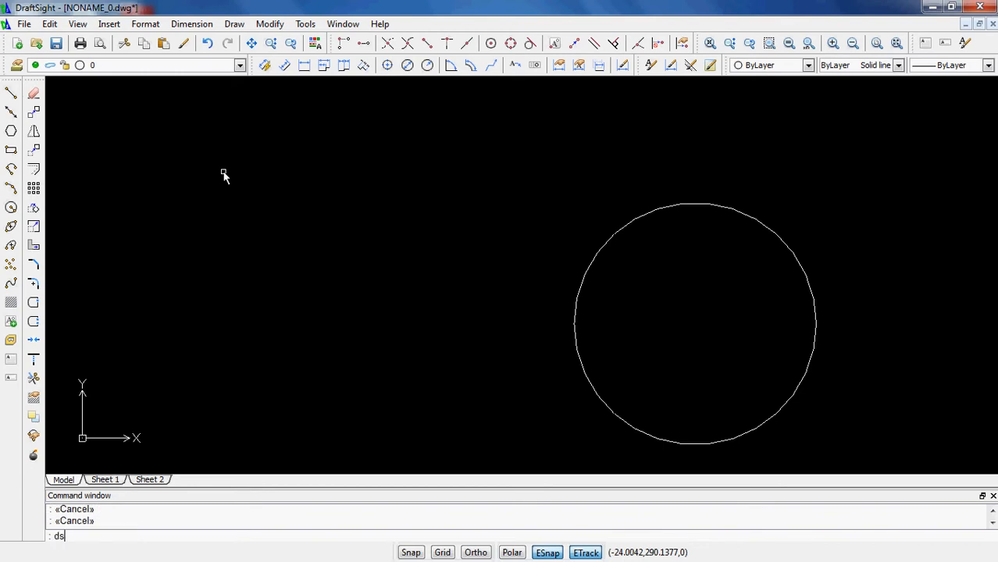
key("Return")
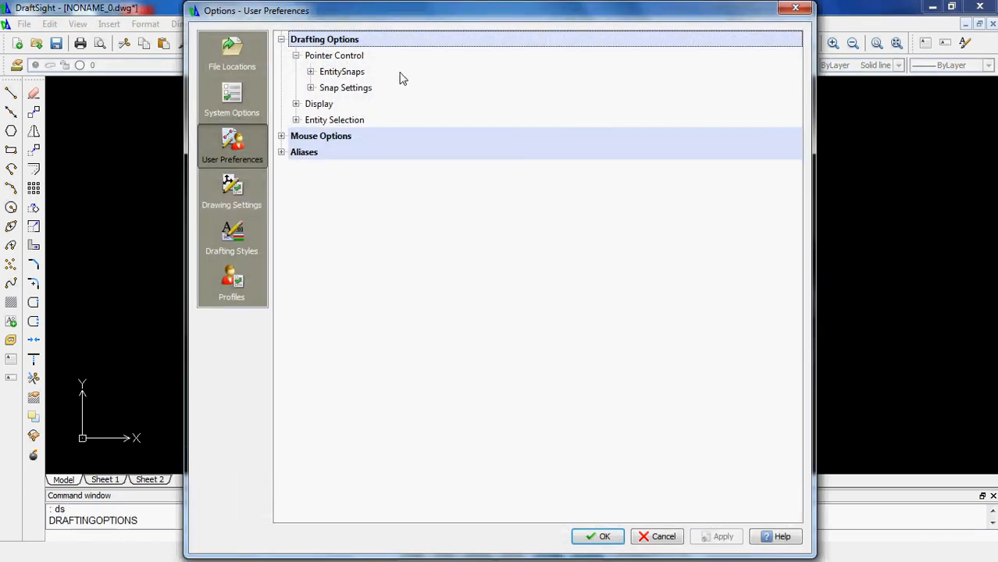
left_click(795, 9)
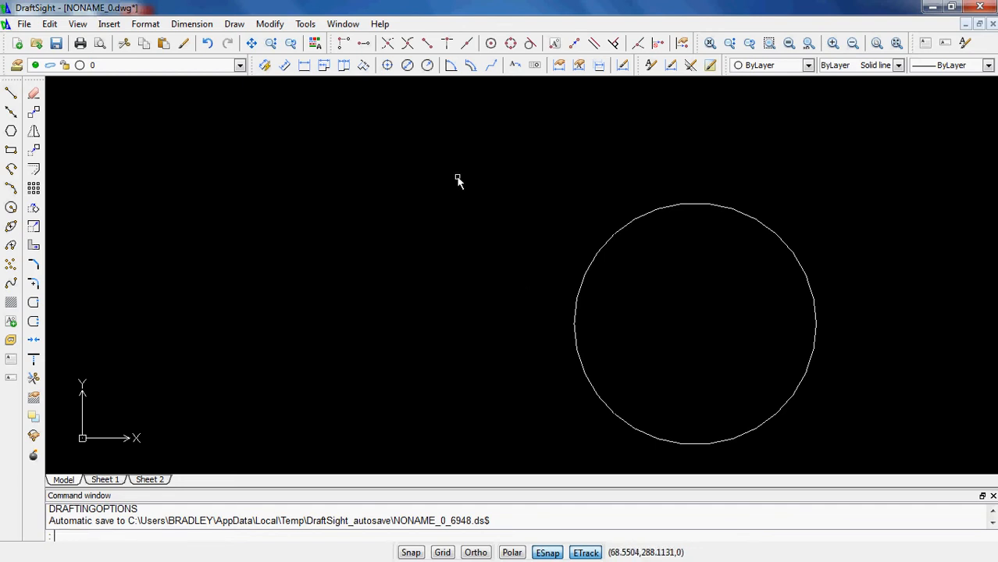
Step: Review the Drawing Settings, Drafting Styles and User Preferences pages of the program options and close the dialog
left_click(305, 25)
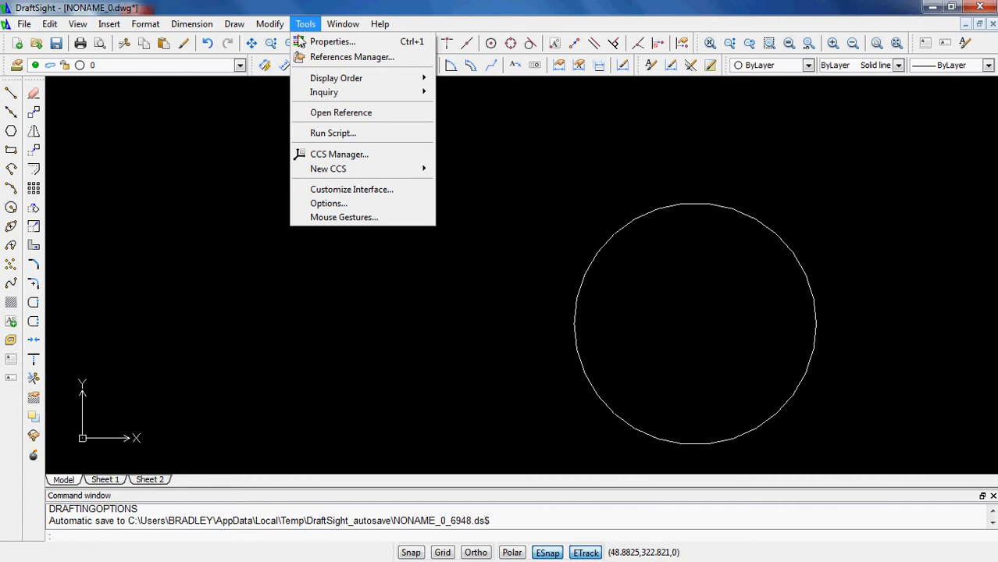
left_click(336, 208)
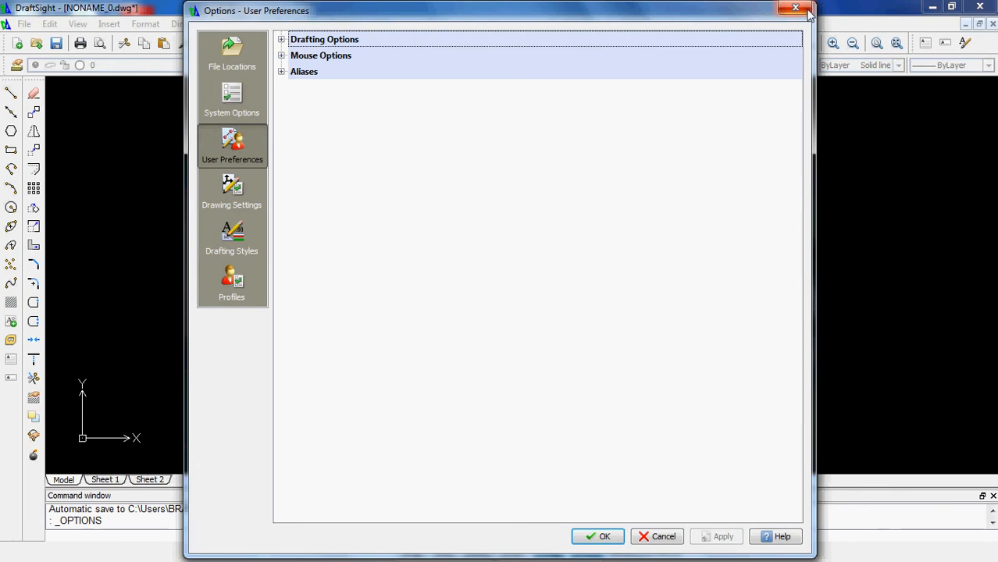
left_click(240, 200)
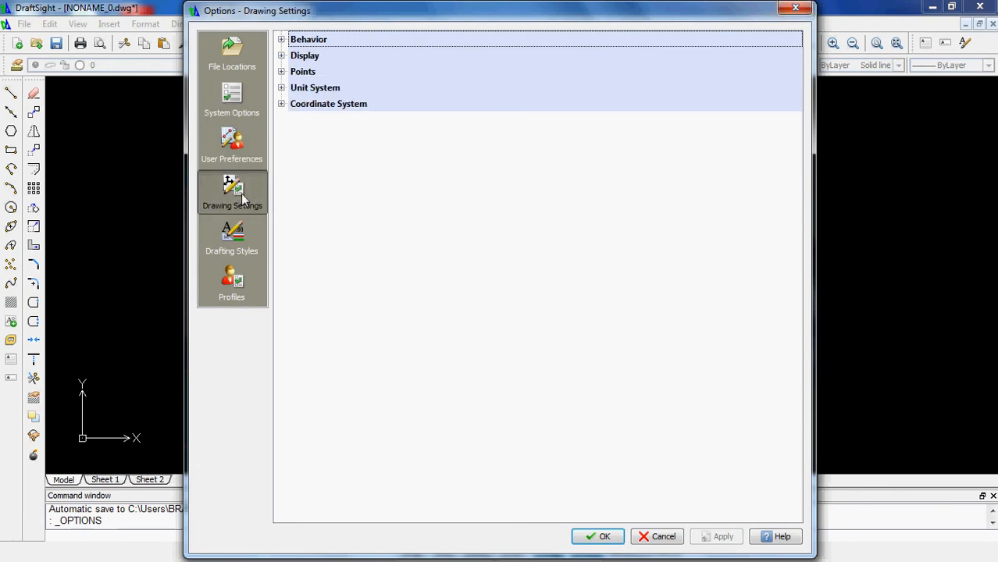
left_click(220, 251)
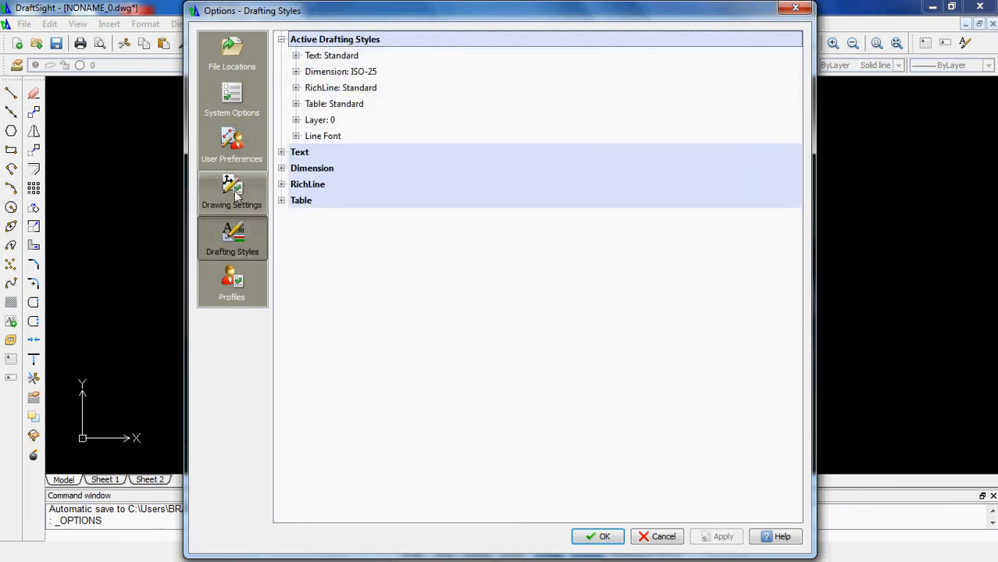
left_click(240, 159)
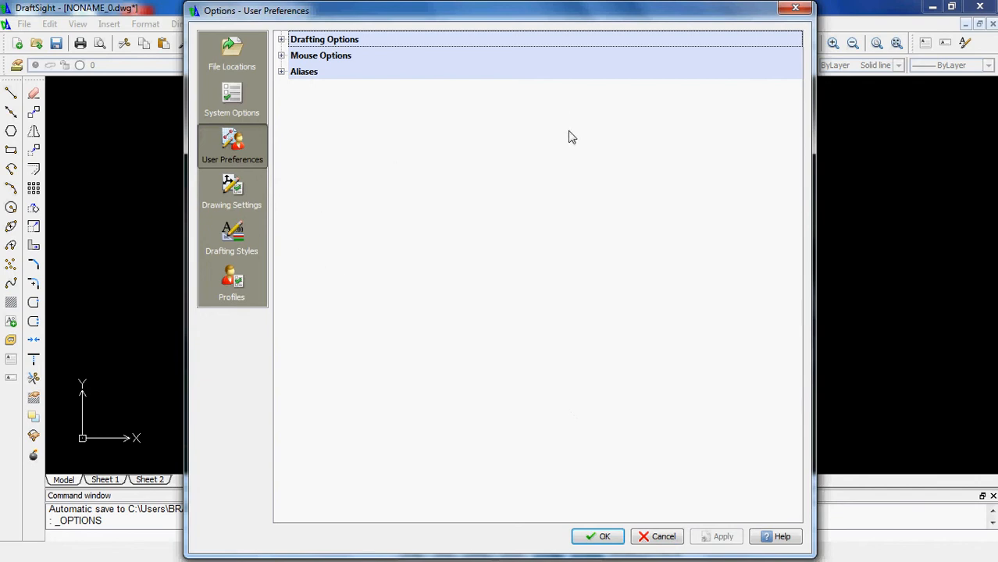
left_click(793, 9)
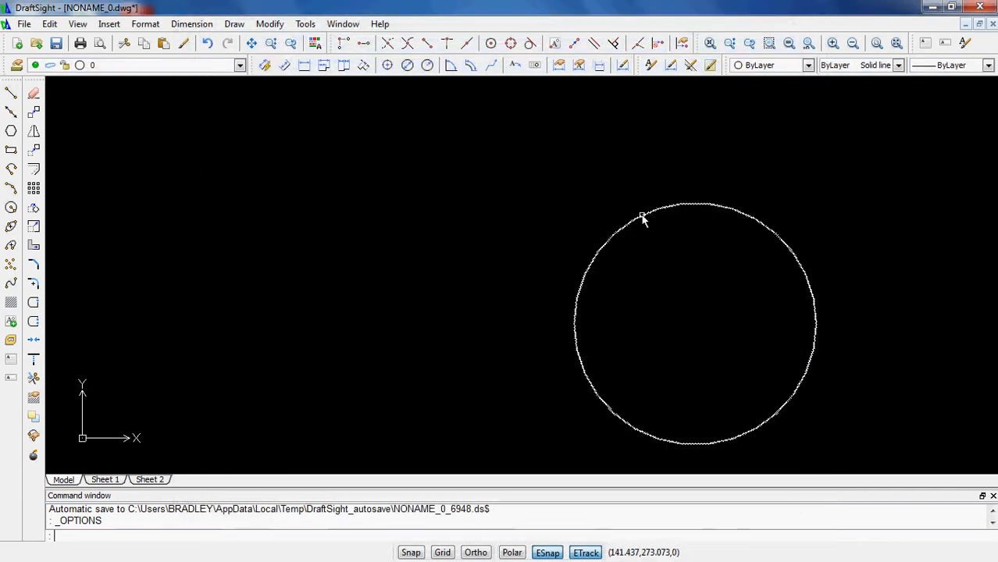